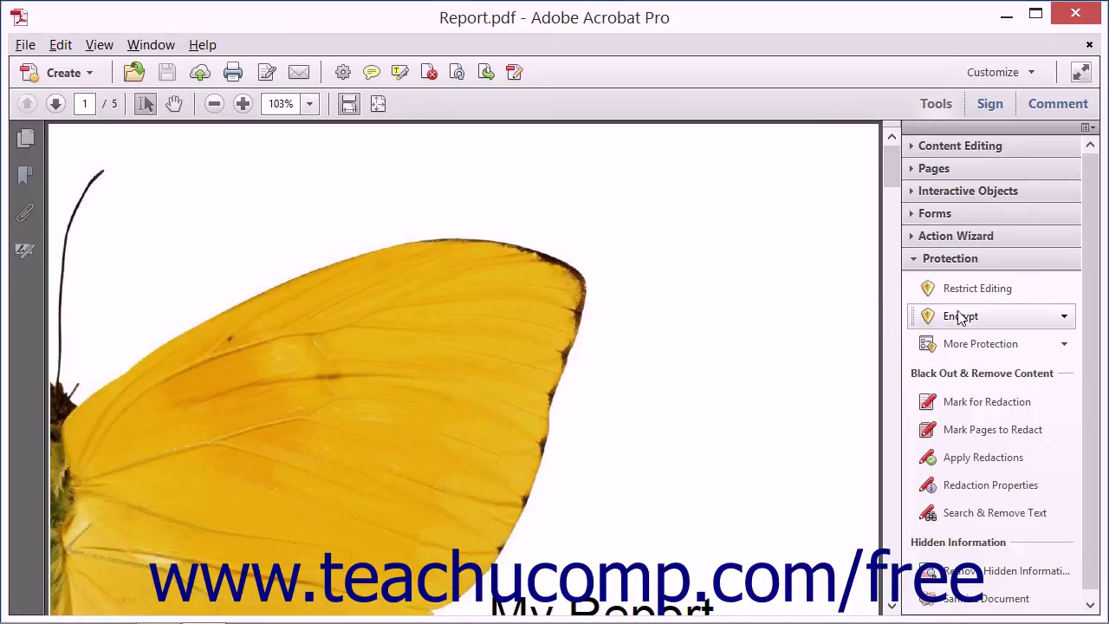
- Start encrypting the report with a certificate and set the encryption algorithm to 256-bit AES (Compatible with Acrobat 9.0 and later)
click(960, 317)
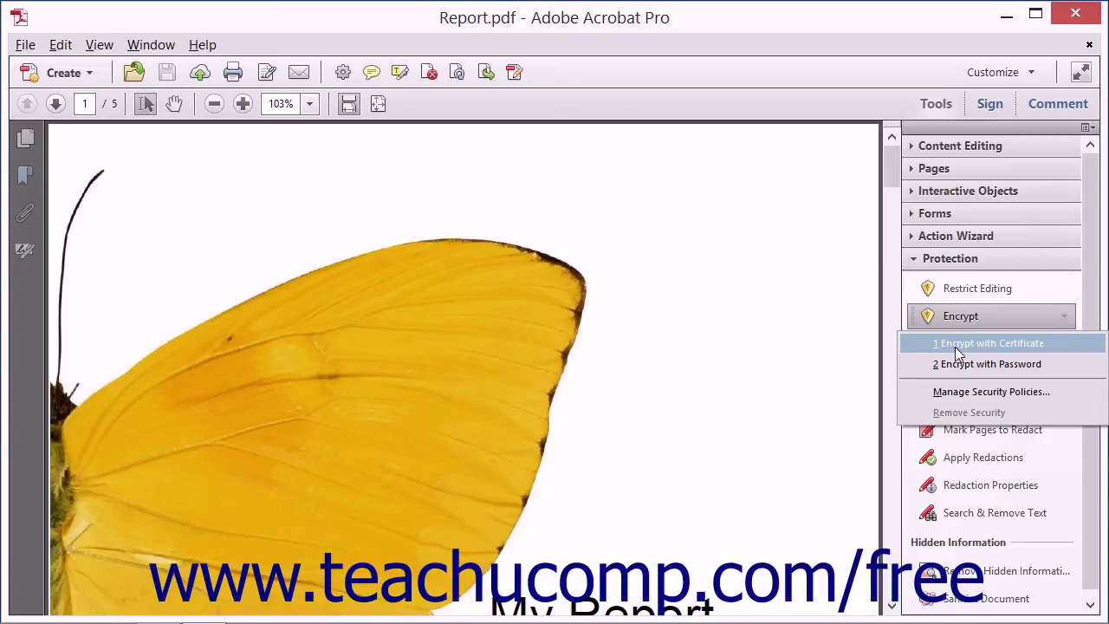
click(955, 347)
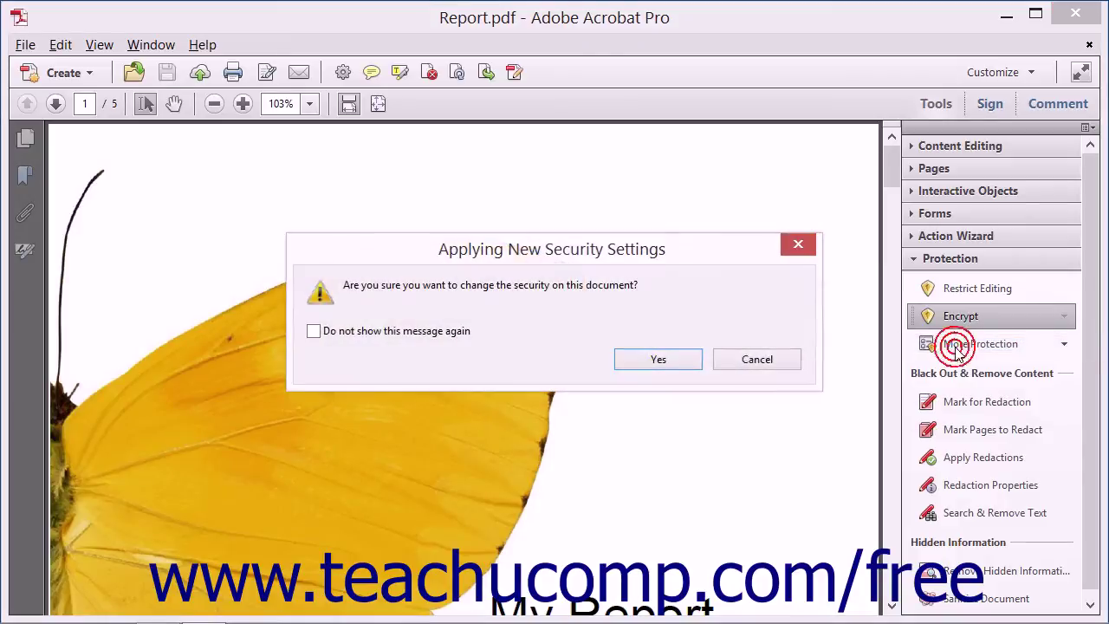
click(657, 360)
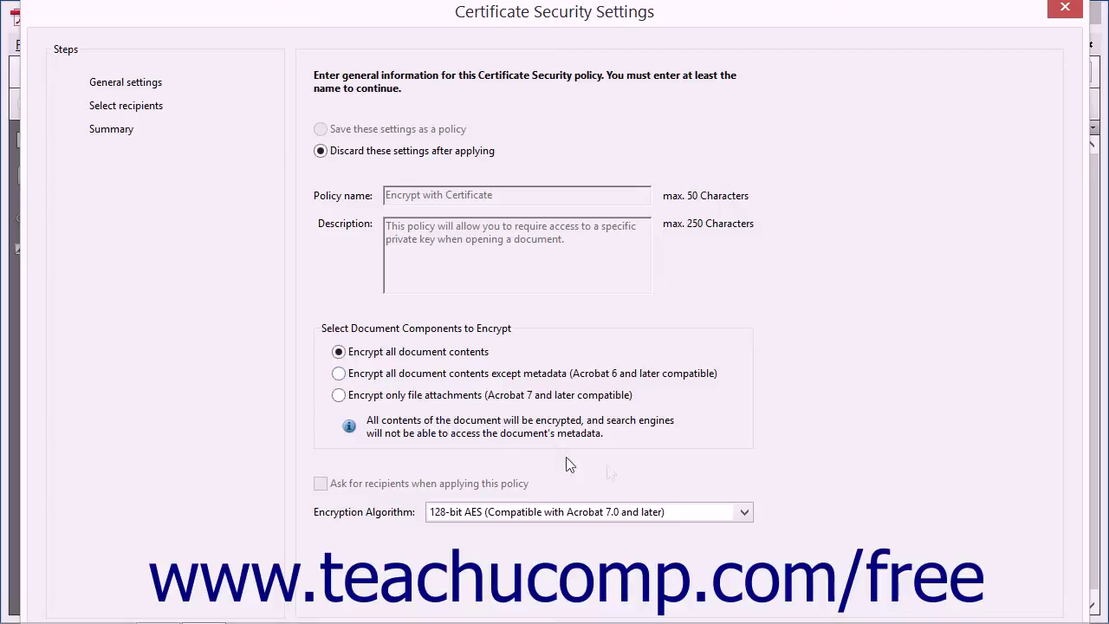
click(744, 513)
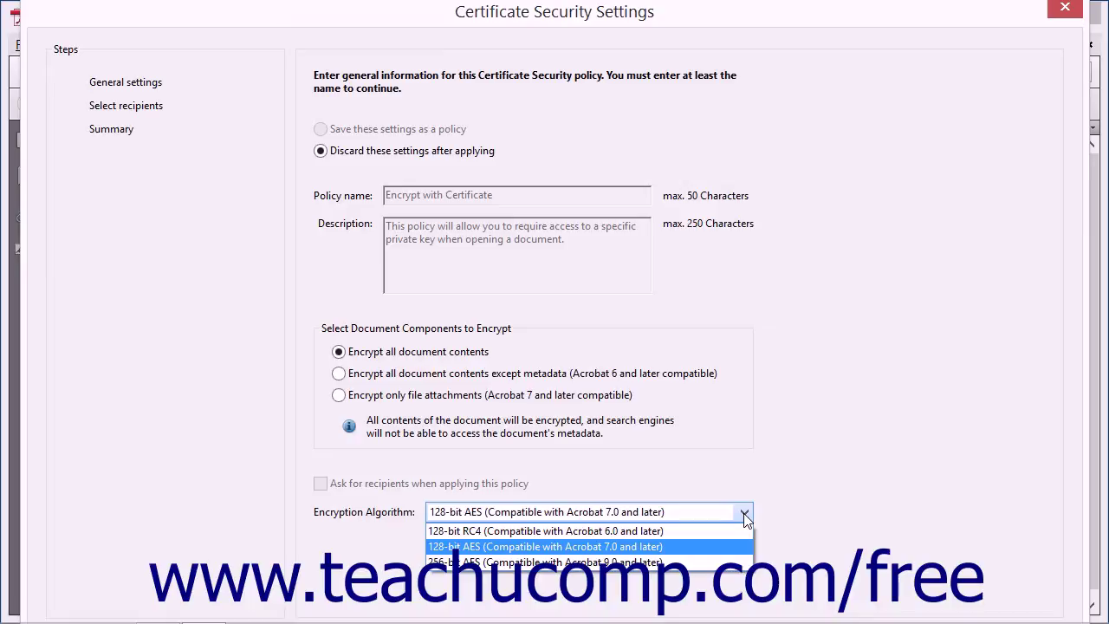
click(672, 561)
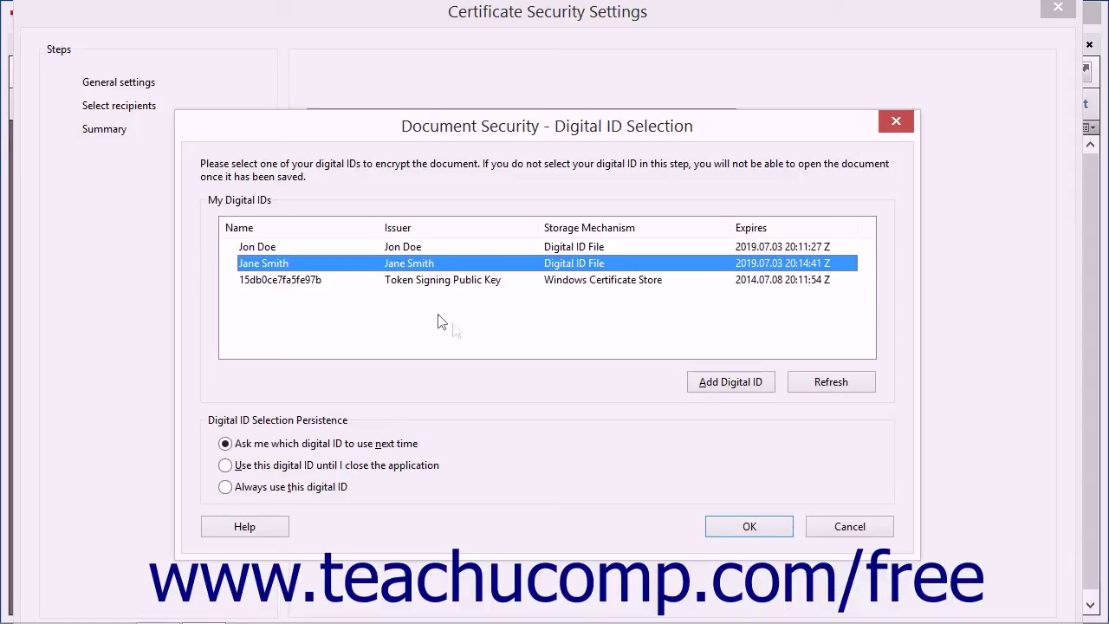
click(713, 384)
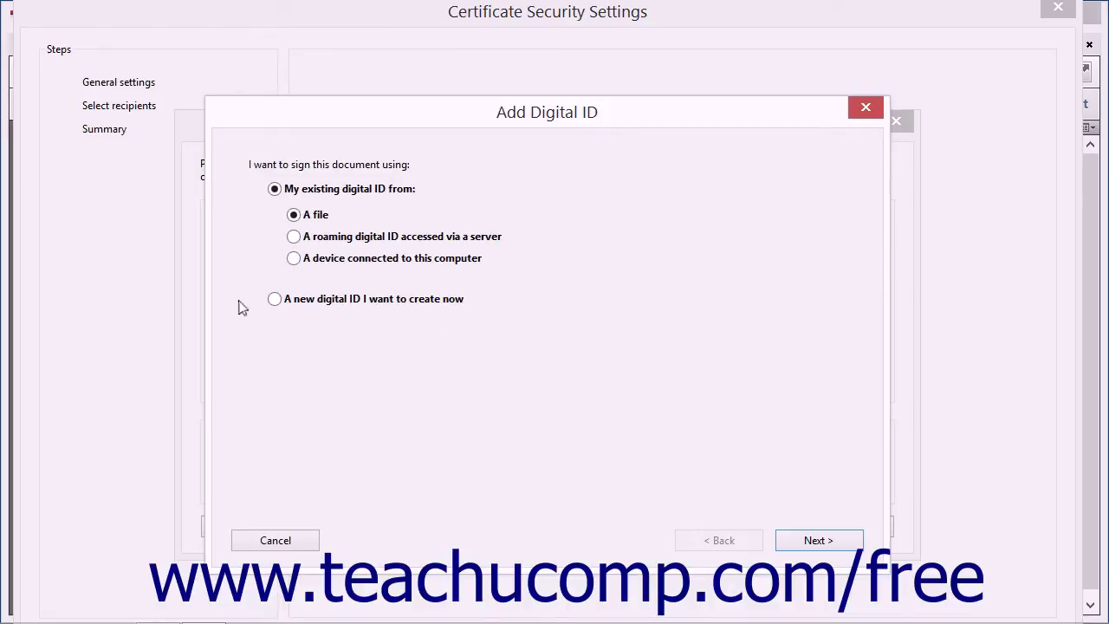
click(240, 191)
click(858, 106)
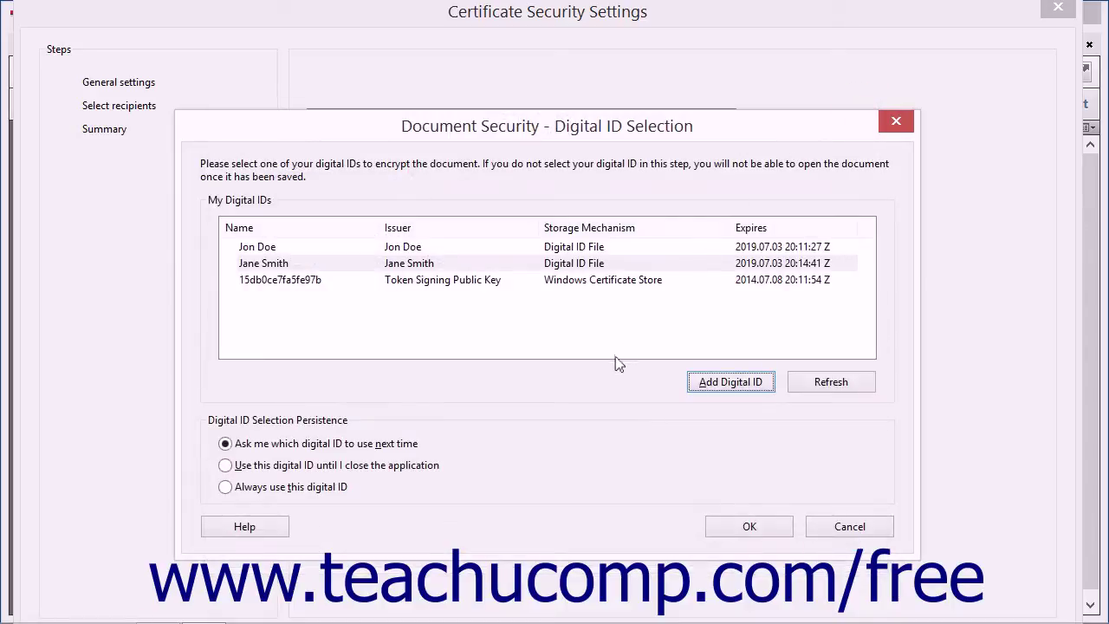
- Choose the first listed digital ID for encrypting the document and select its owner in the recipient list
click(263, 246)
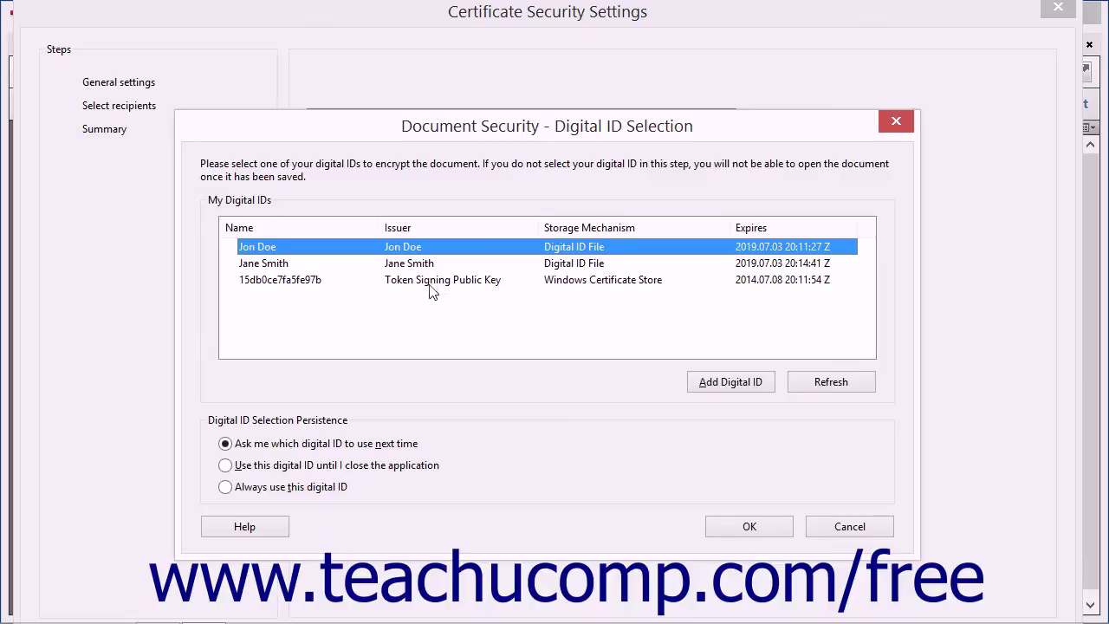
click(750, 527)
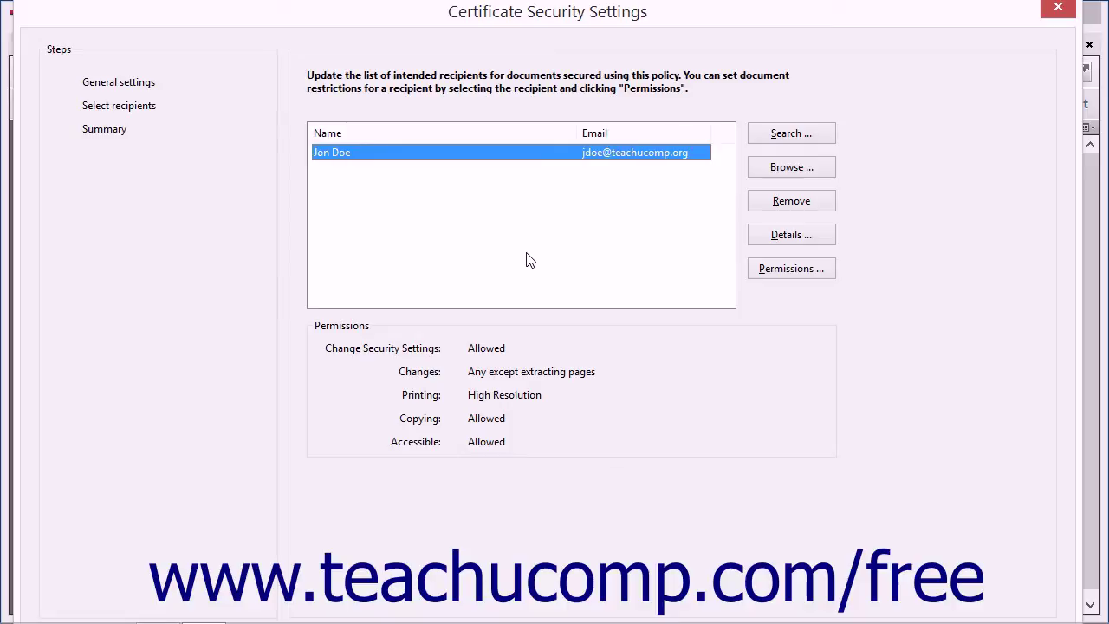
click(475, 155)
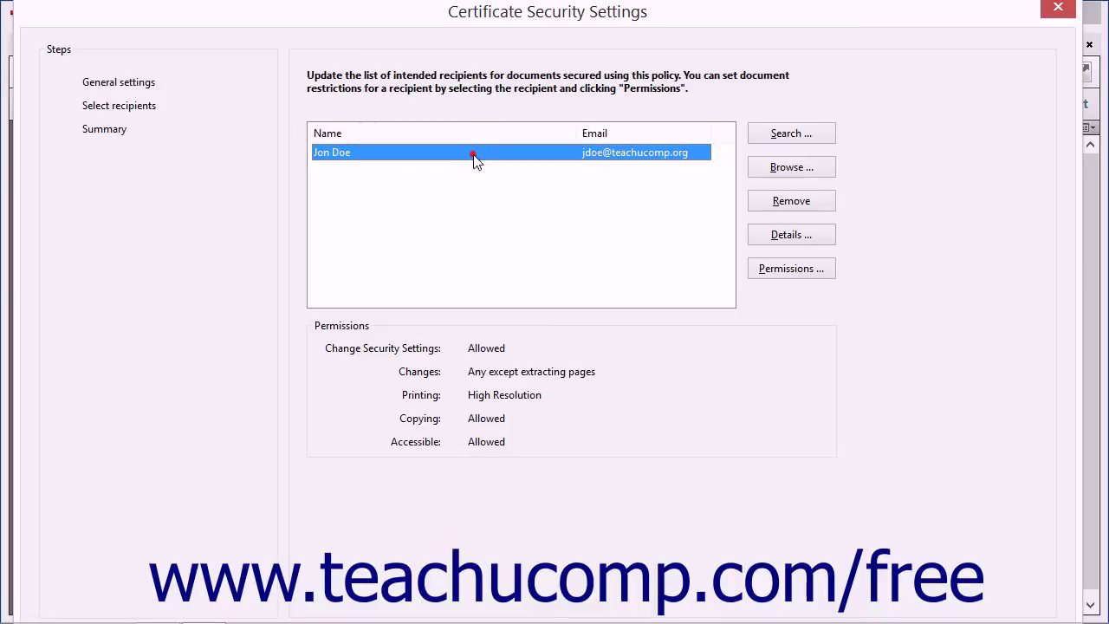
click(787, 136)
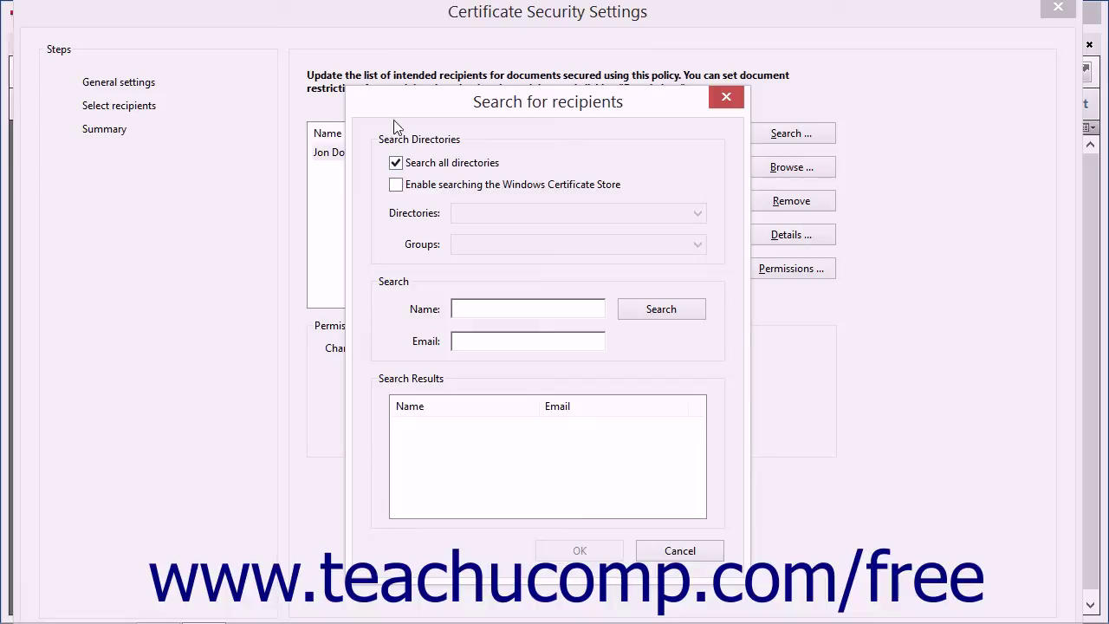
click(395, 308)
click(503, 409)
click(685, 549)
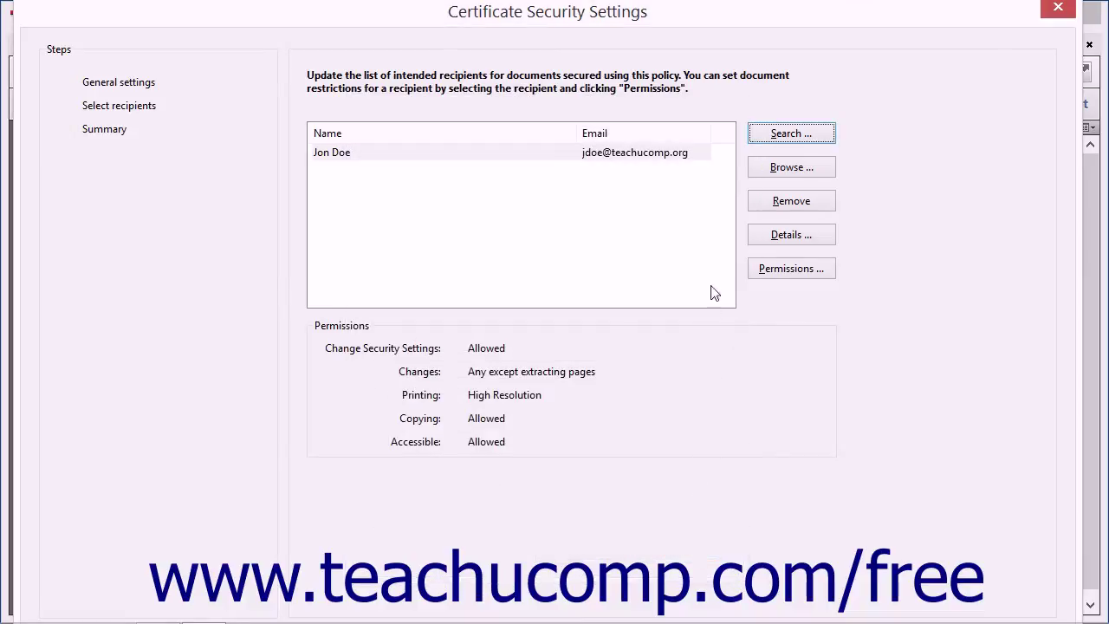
- Add a second recipient from the CertExchange certificate file in the Documents folder
click(770, 174)
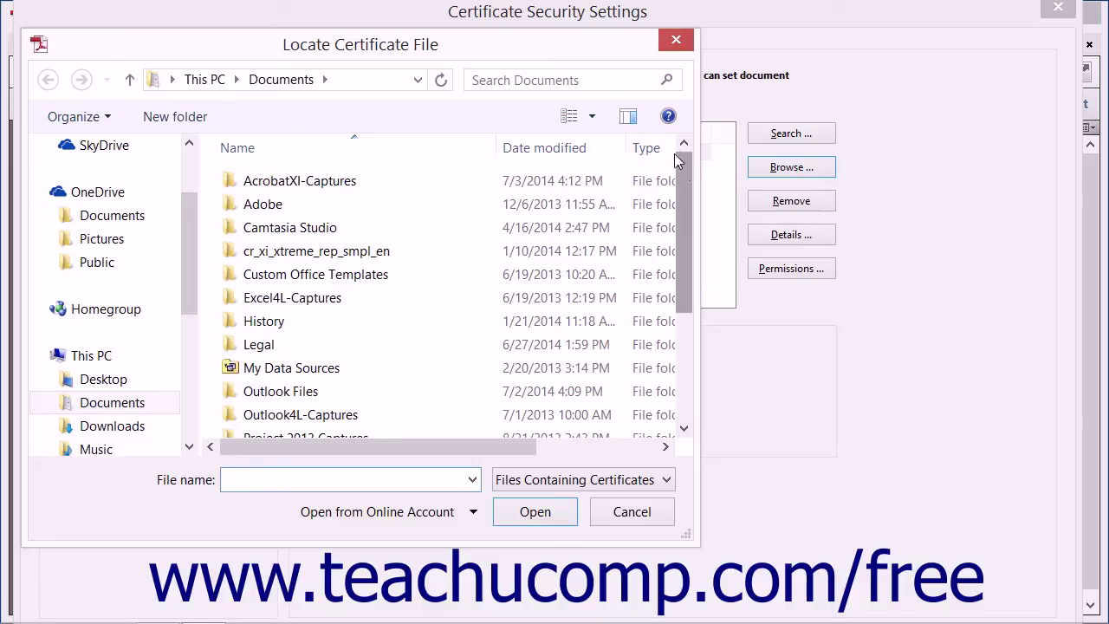
drag(681, 161, 682, 264)
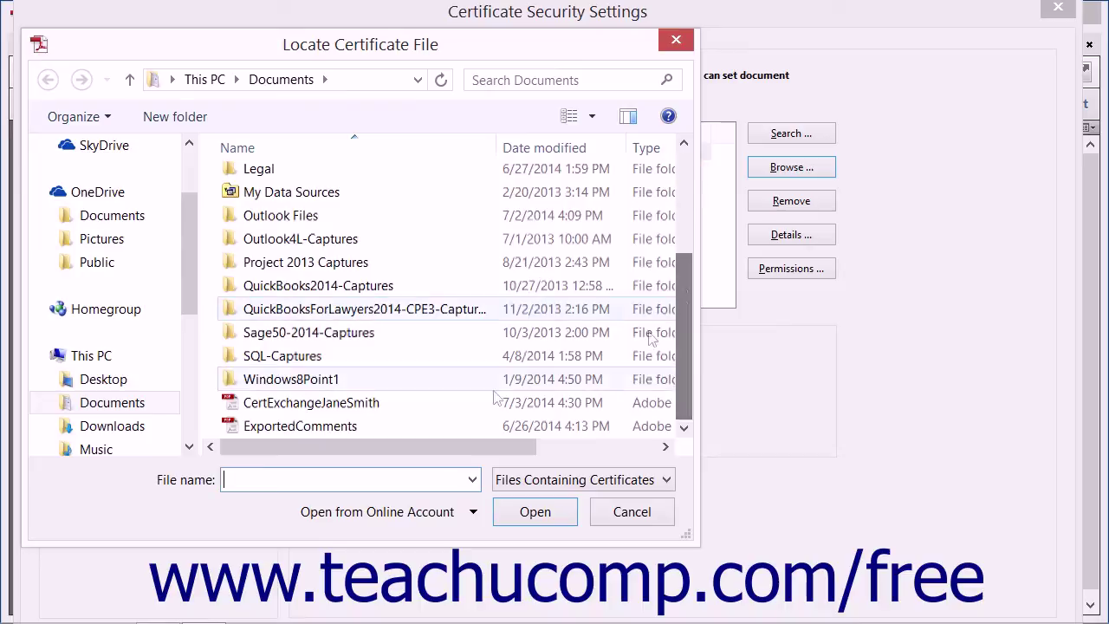
click(348, 403)
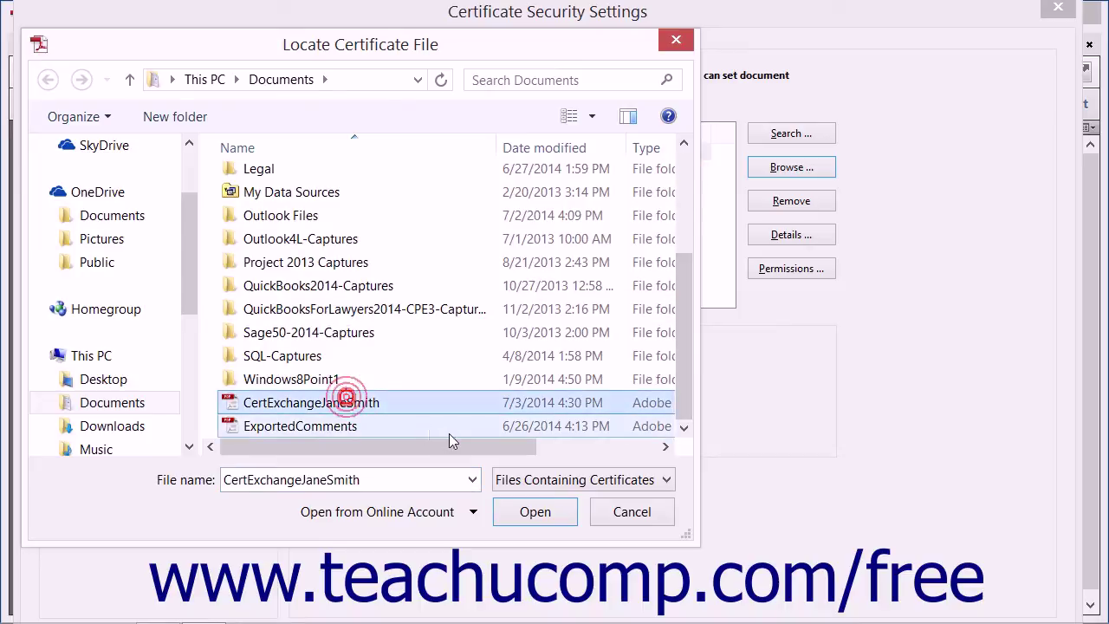
click(540, 512)
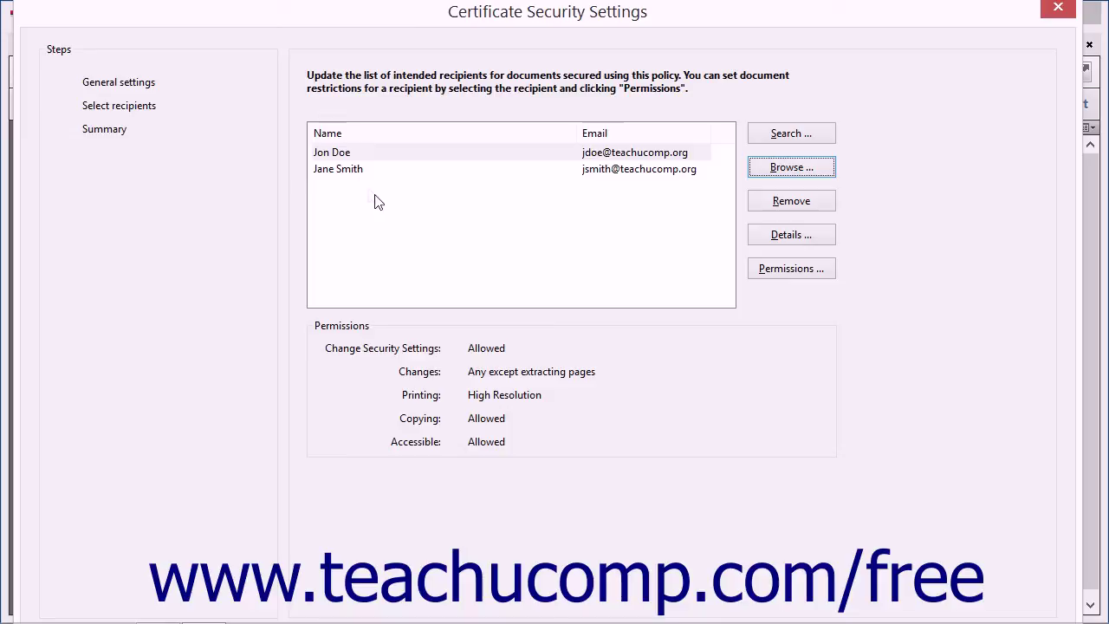
- Review the permission settings of the second recipient in the list and accept them
click(355, 178)
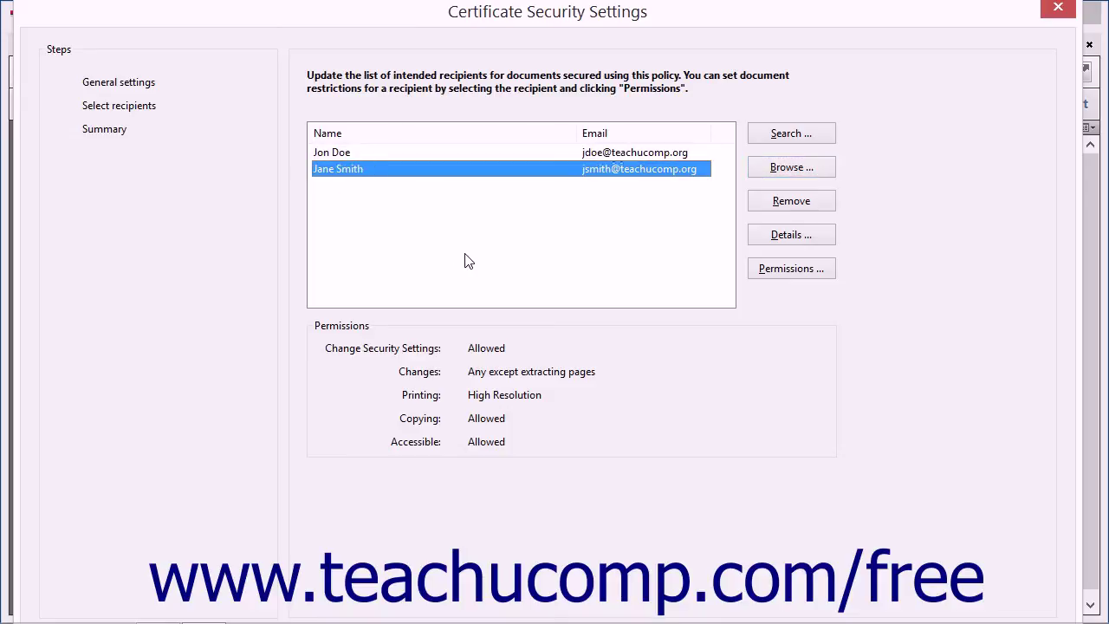
click(777, 274)
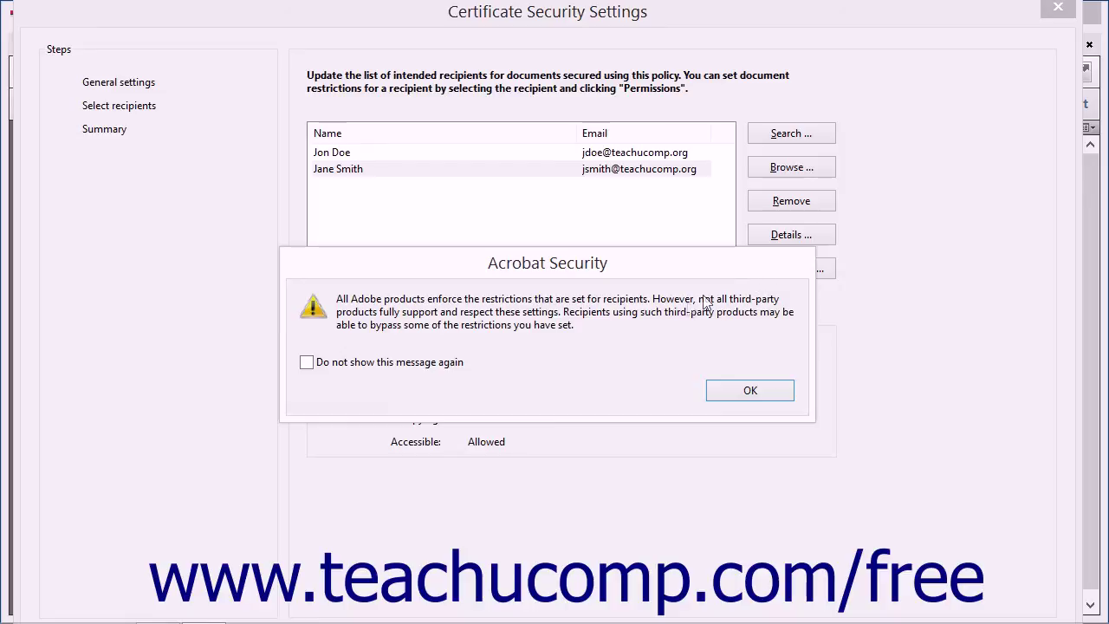
click(730, 391)
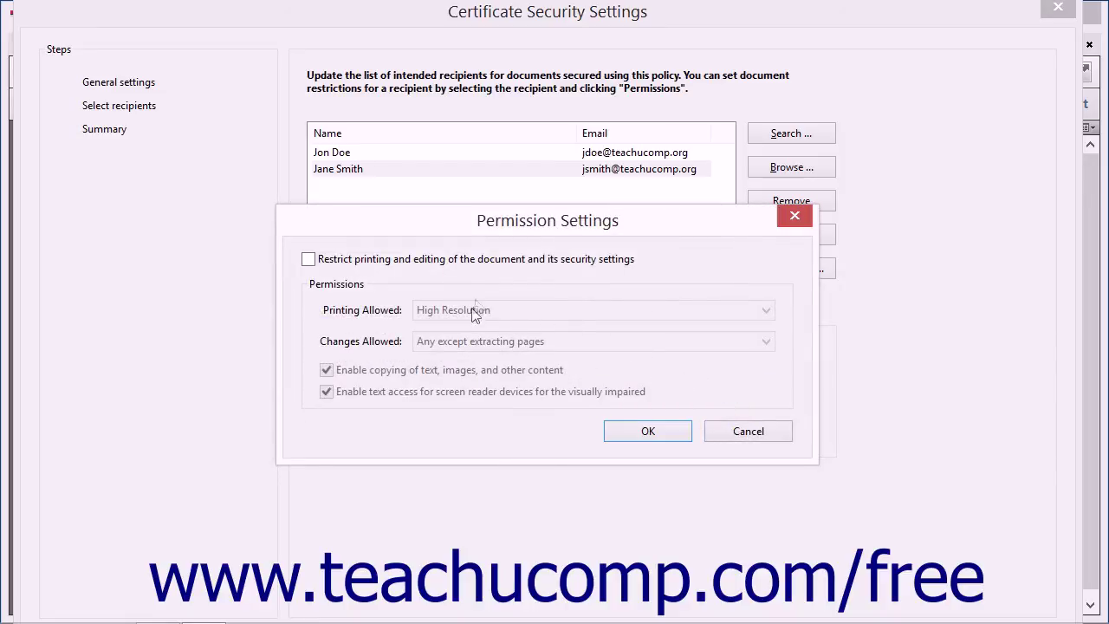
click(648, 433)
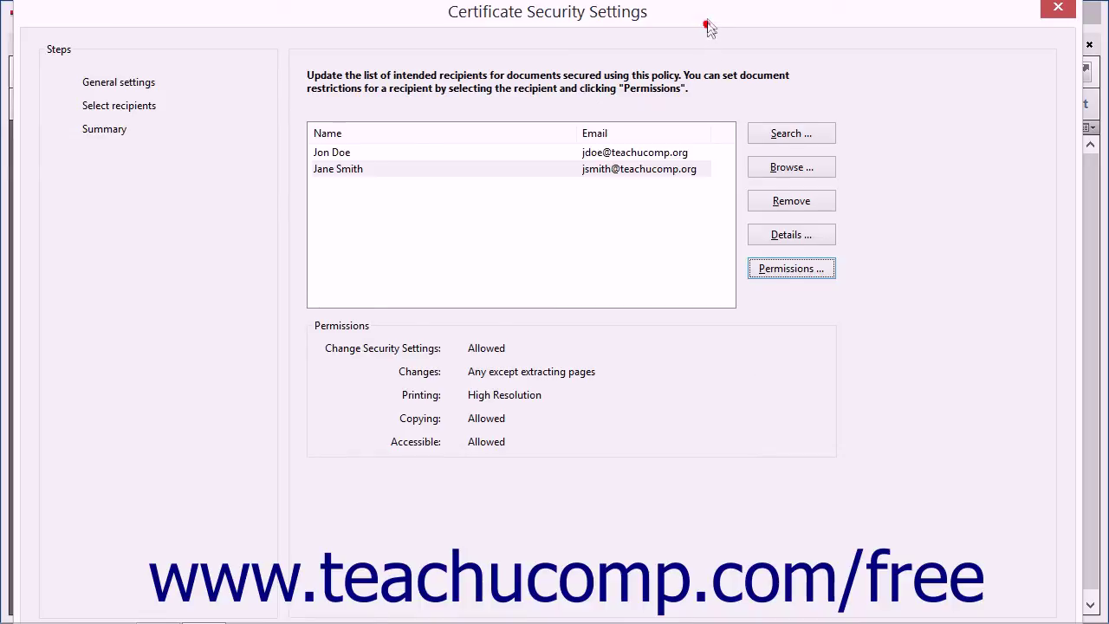
- Proceed to the policy summary, finish the certificate security settings and acknowledge the notice about saving
drag(708, 30, 708, 8)
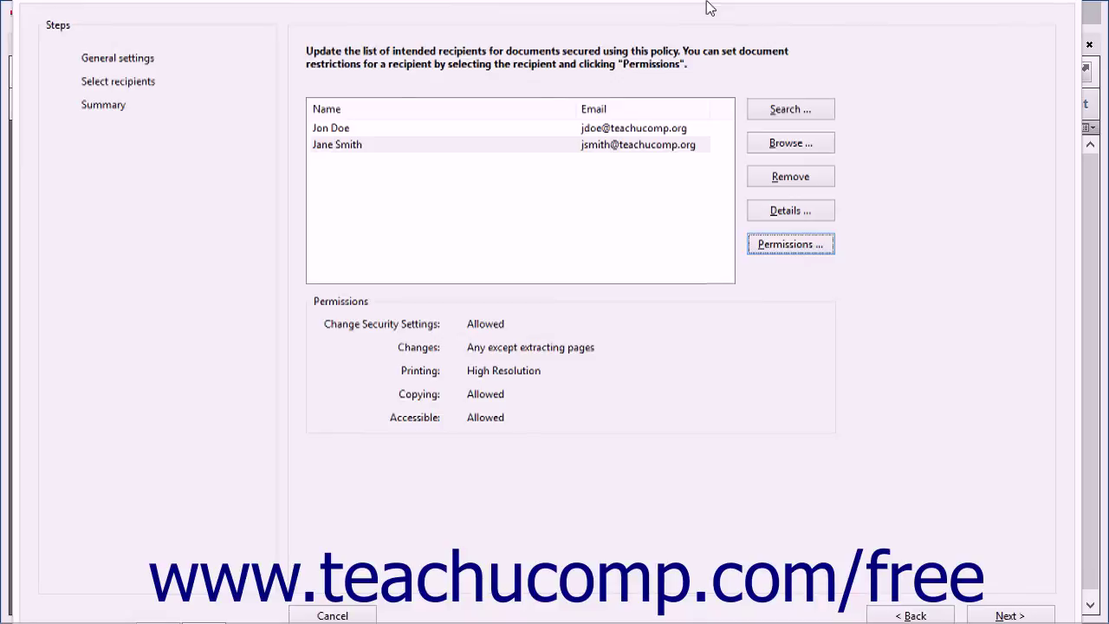
drag(708, 8, 713, 10)
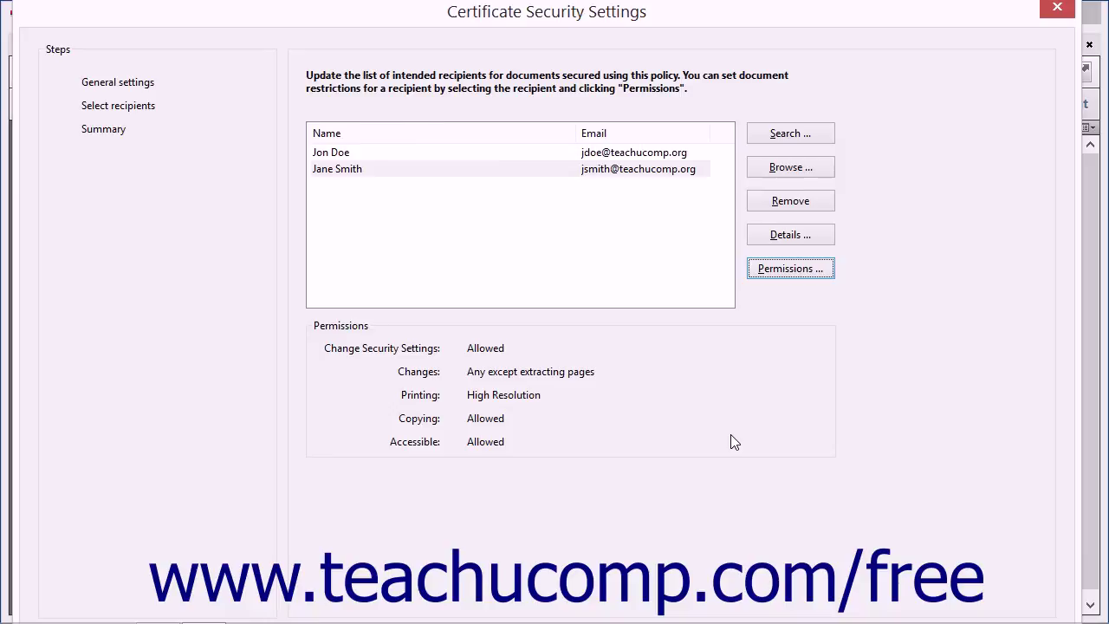
key(alt+n)
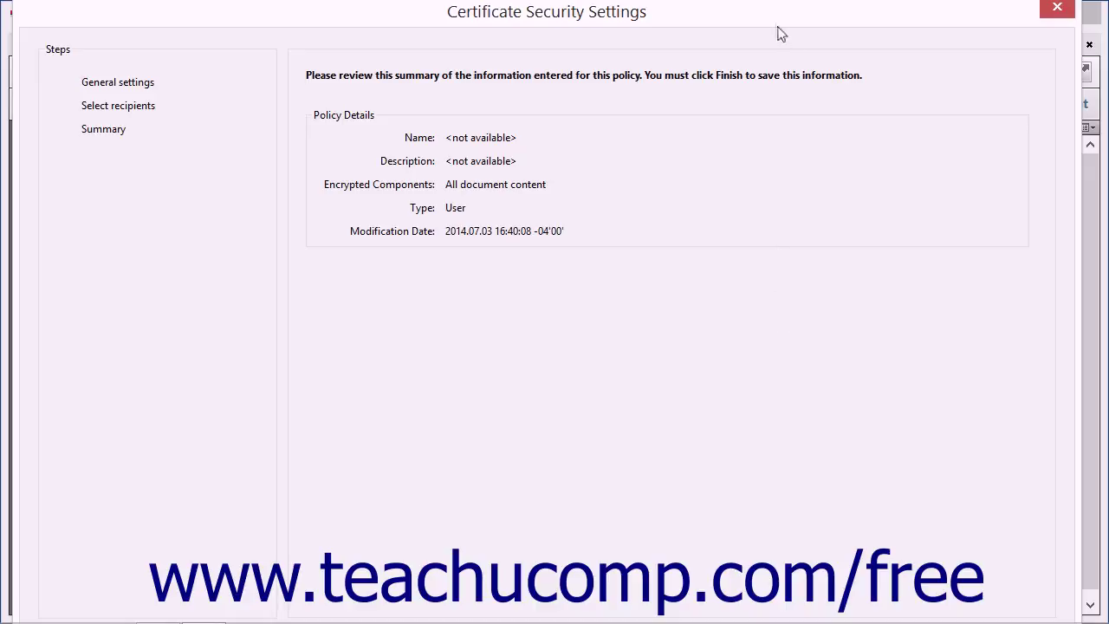
drag(776, 23, 777, 7)
key(Return)
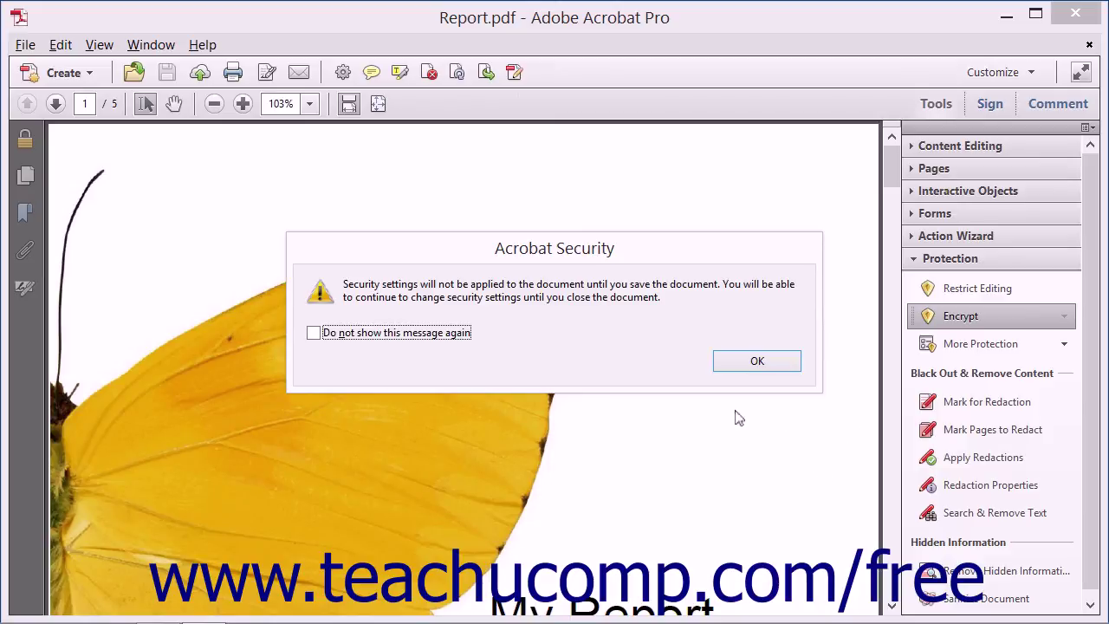
click(742, 359)
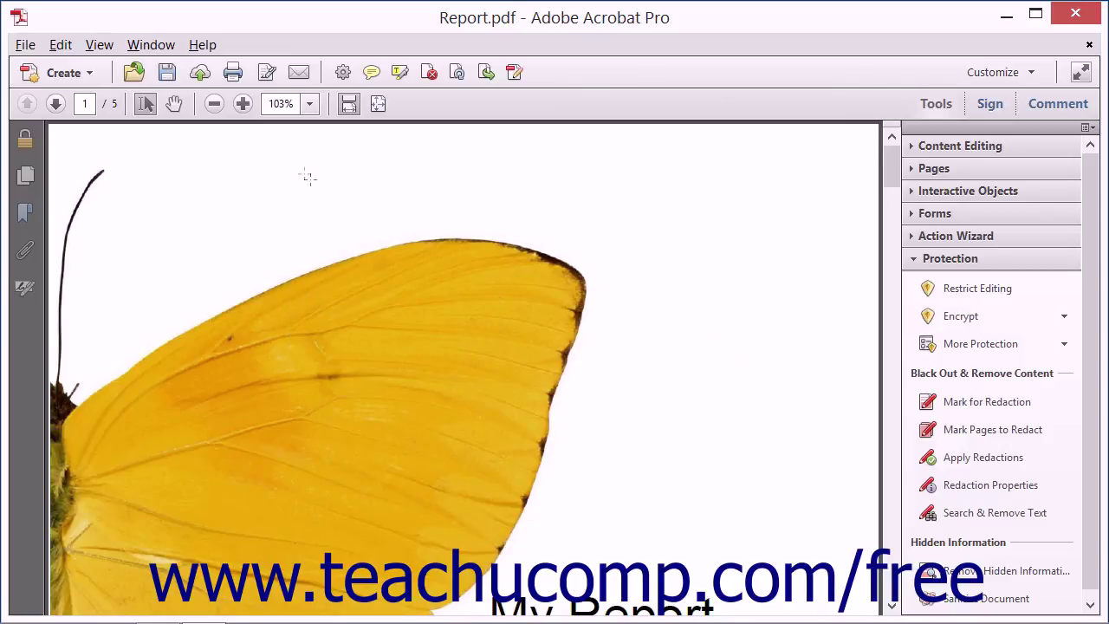
- Save the report to apply the certificate encryption and check the document's security settings
click(170, 76)
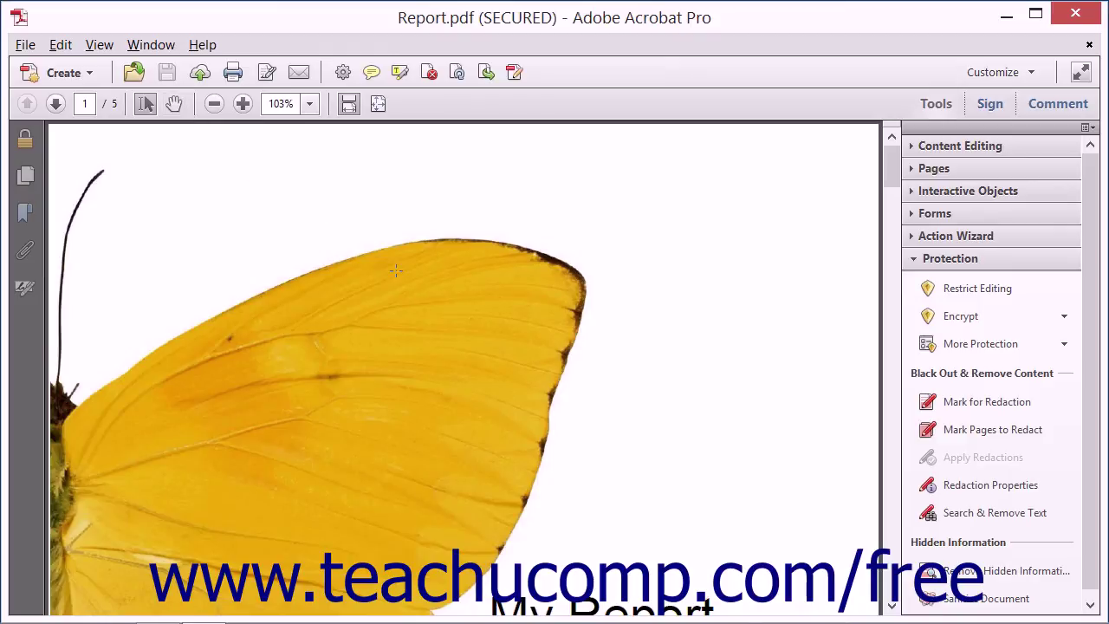
click(25, 139)
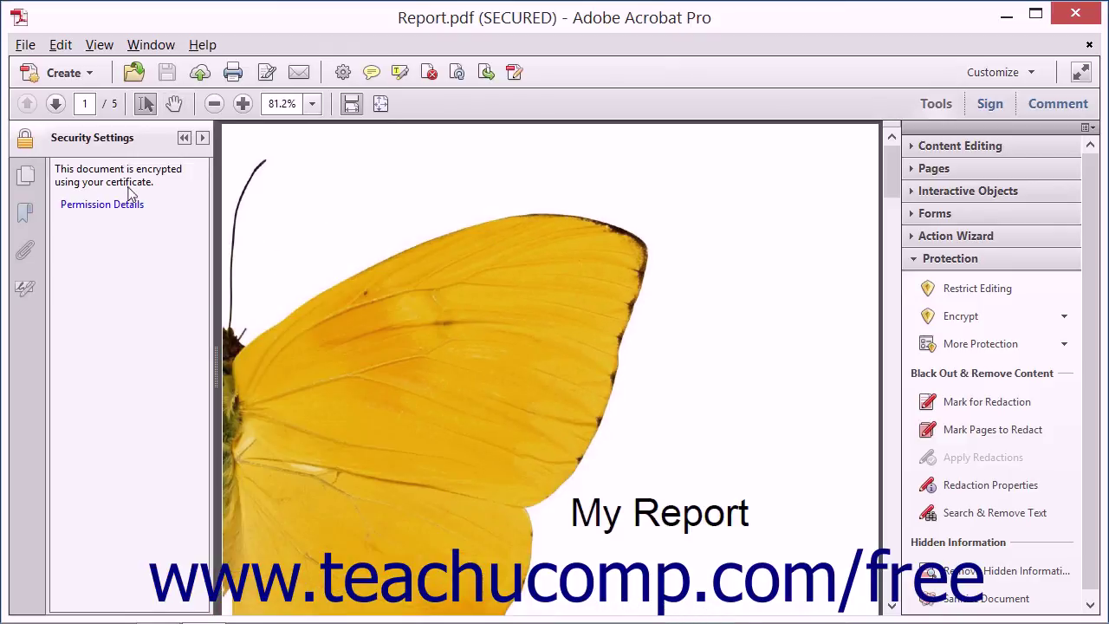
click(29, 139)
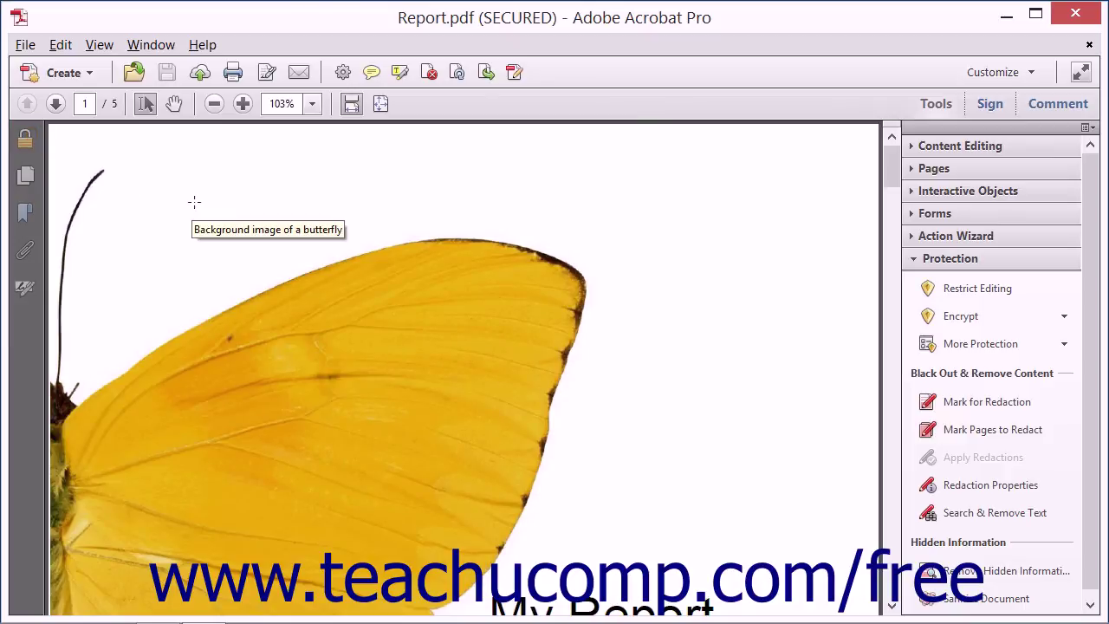